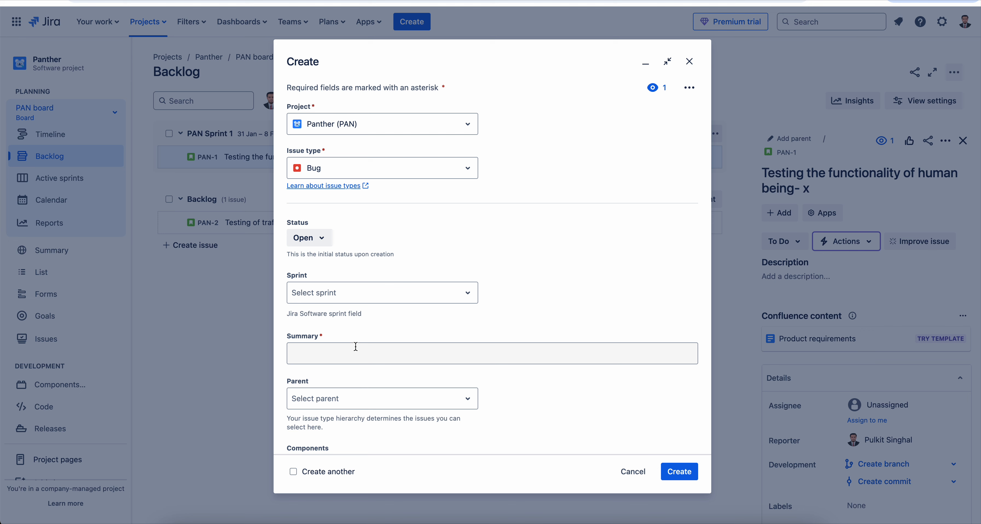
Enter 'test user story for moving.' as the summary of the new Panther bug.
text(test)
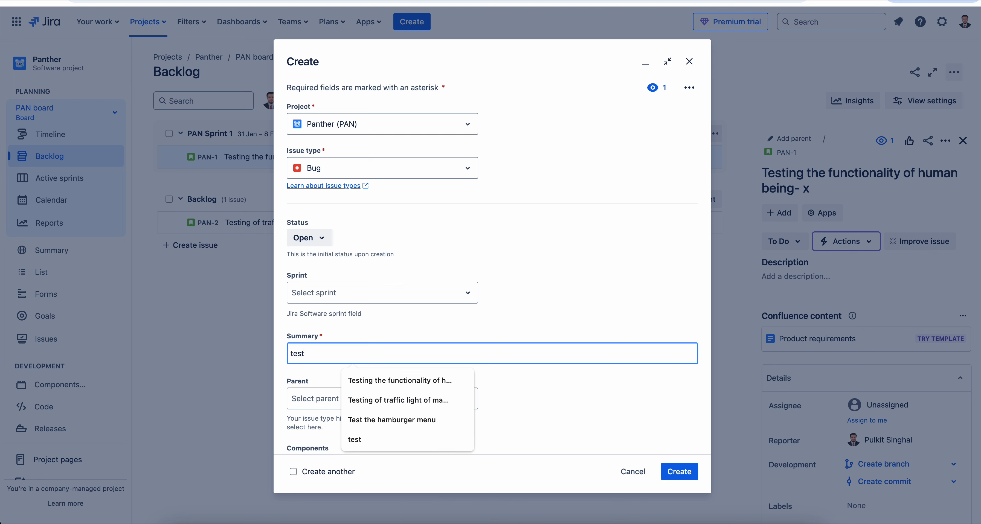
text( user st)
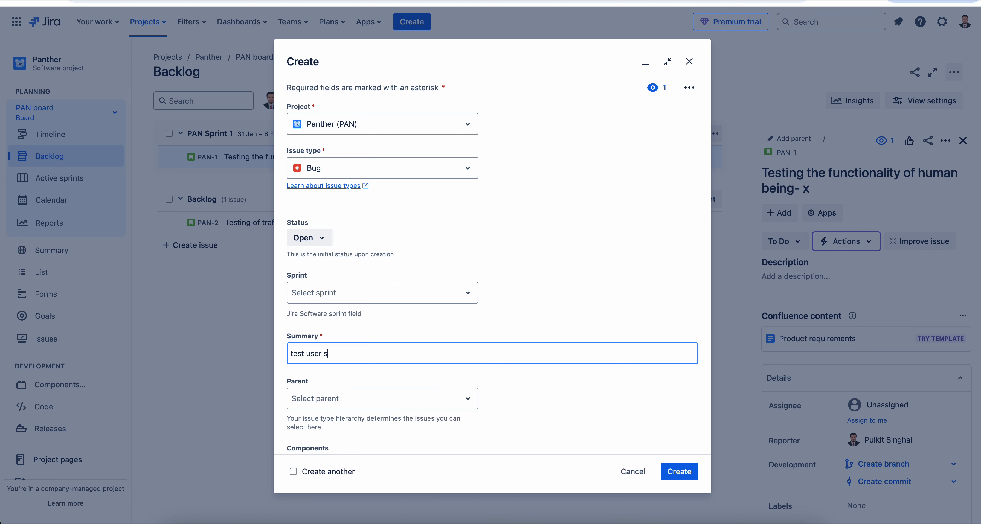
text(ory for moving.)
Create the bug and open the resulting PAN-5 issue page.
click(679, 471)
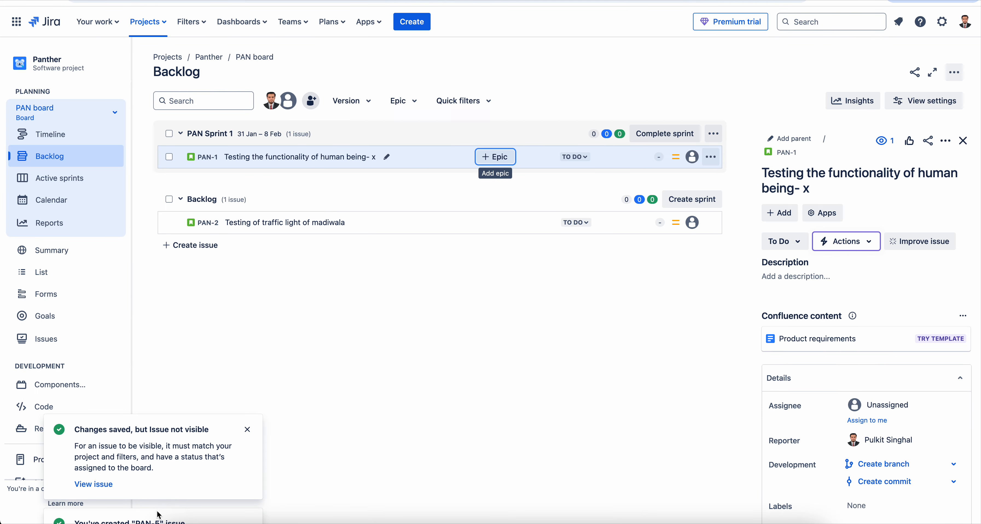
click(94, 485)
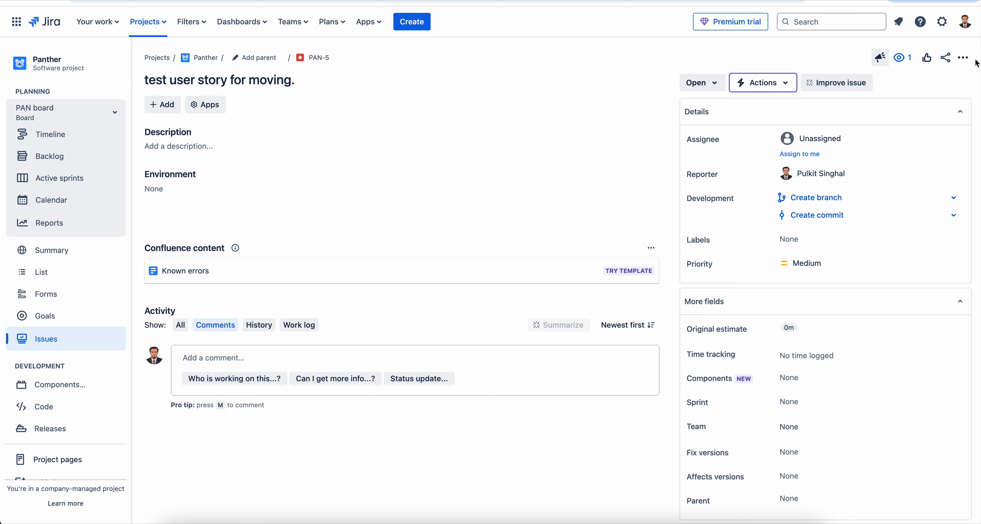
Start moving PAN-5 within Panther with Story as the new issue type.
click(963, 58)
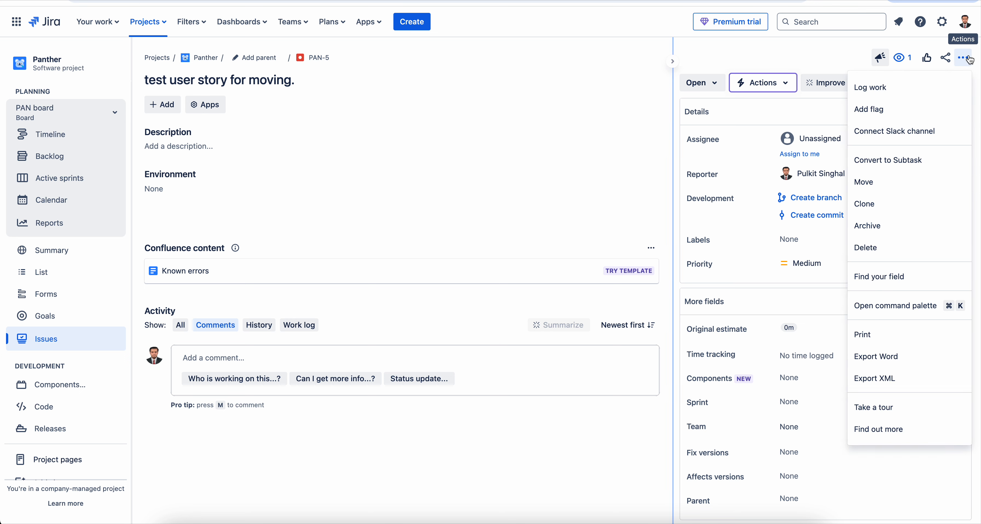
click(871, 183)
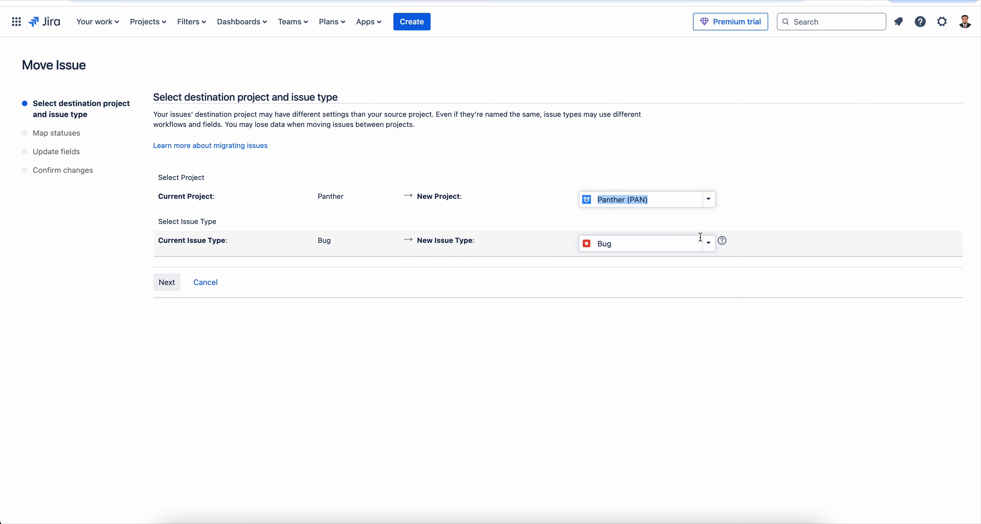
click(709, 242)
click(614, 287)
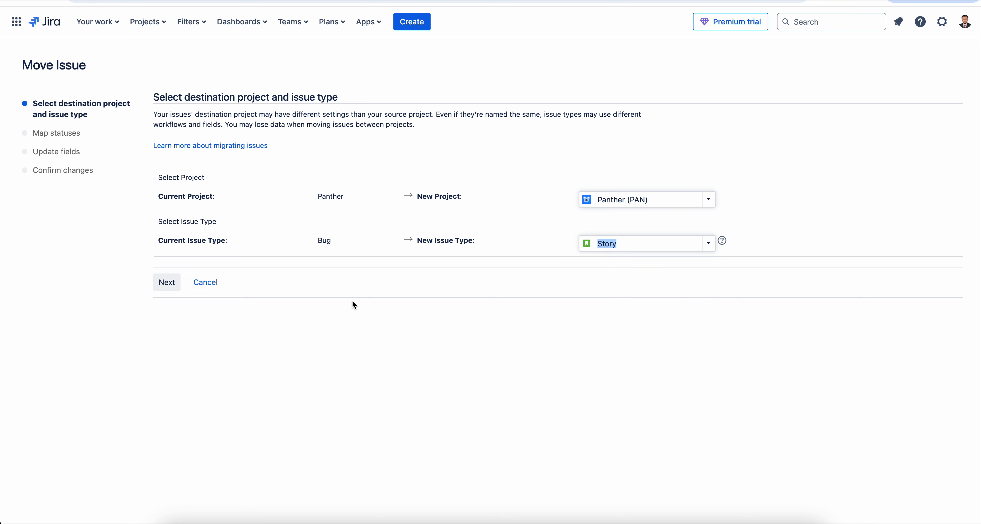
click(175, 285)
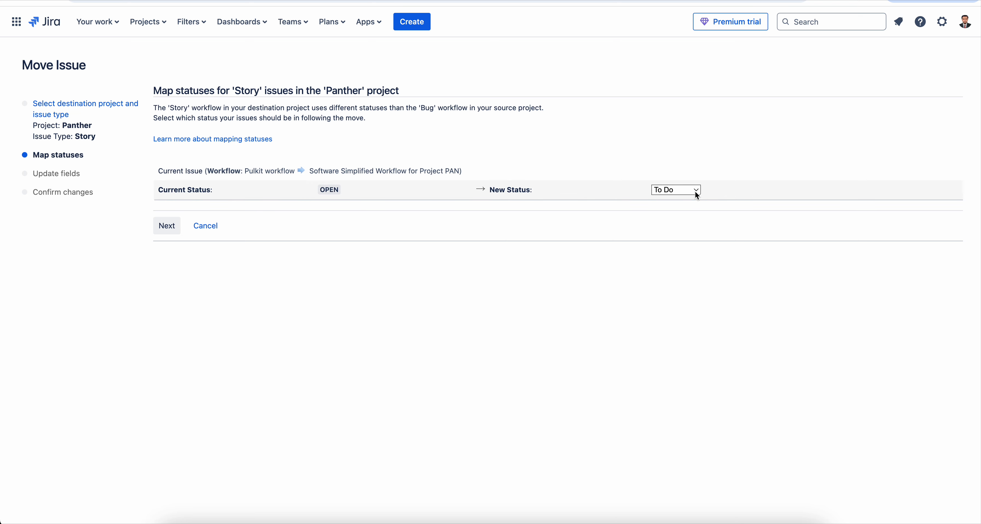
Map the OPEN status to To Do and set Story Points to 0.
click(172, 227)
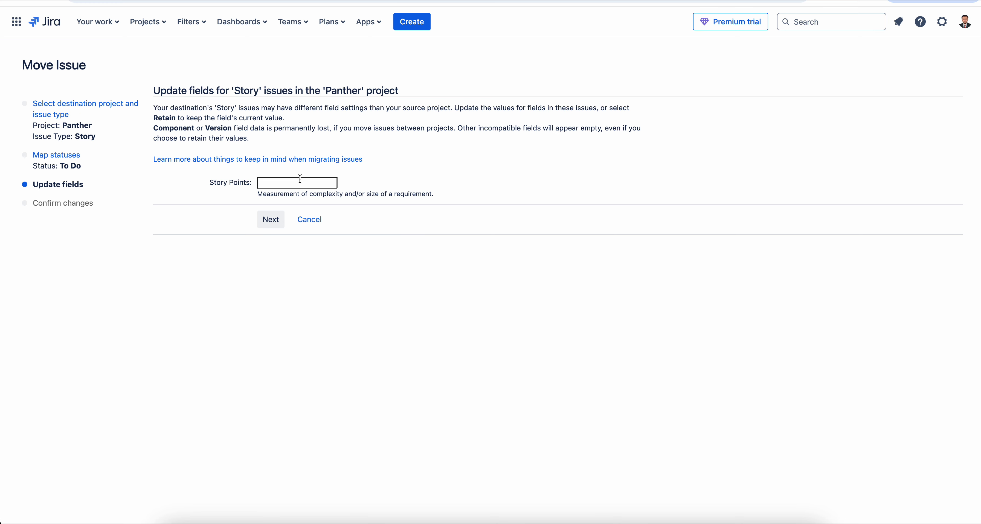
text(0)
click(274, 221)
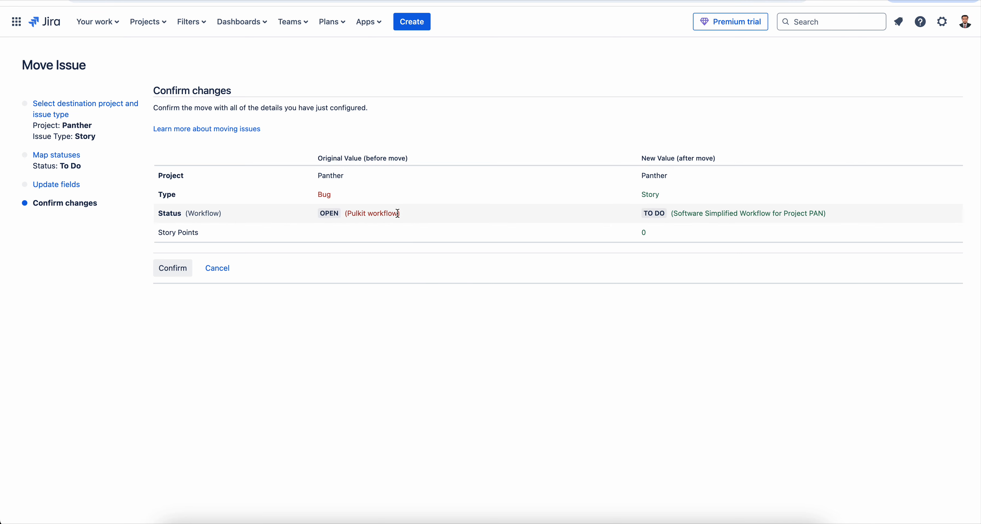
Confirm the Bug → Story change for PAN-5 with status To Do.
click(167, 277)
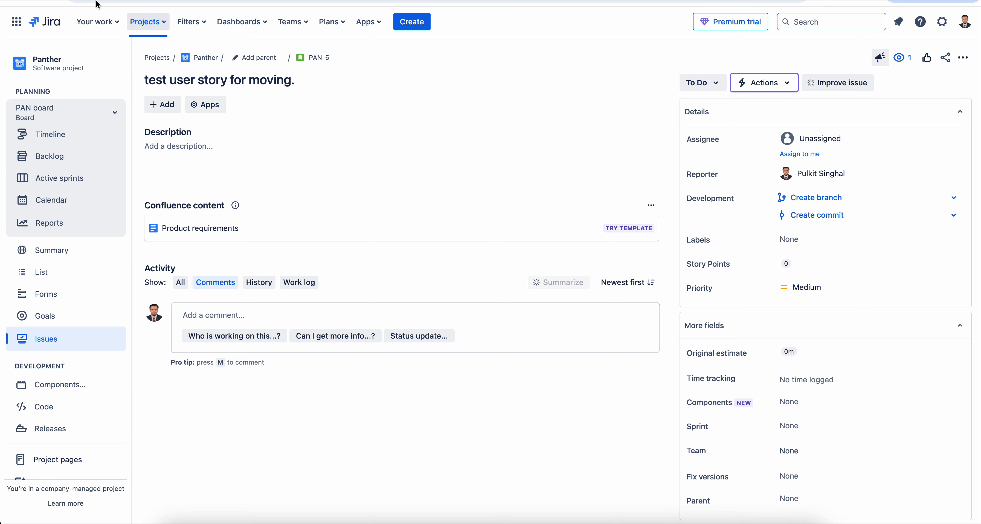
Switch to the Ecomm- Android (EA) project and show its Backlog.
click(153, 23)
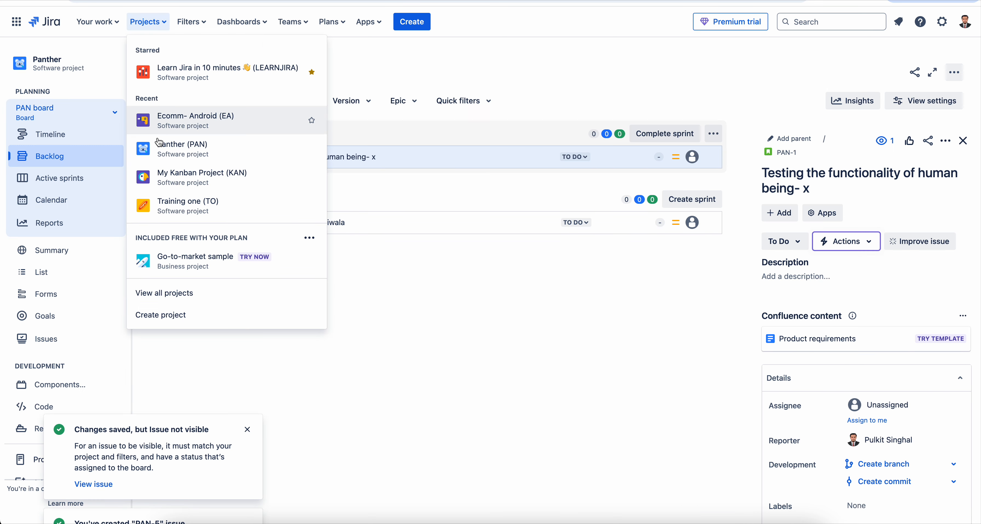
click(192, 157)
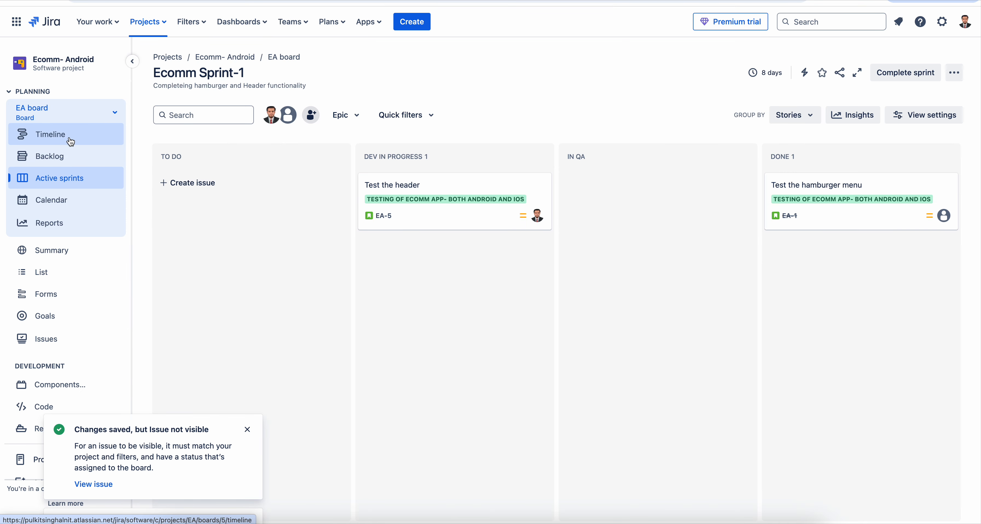
click(68, 158)
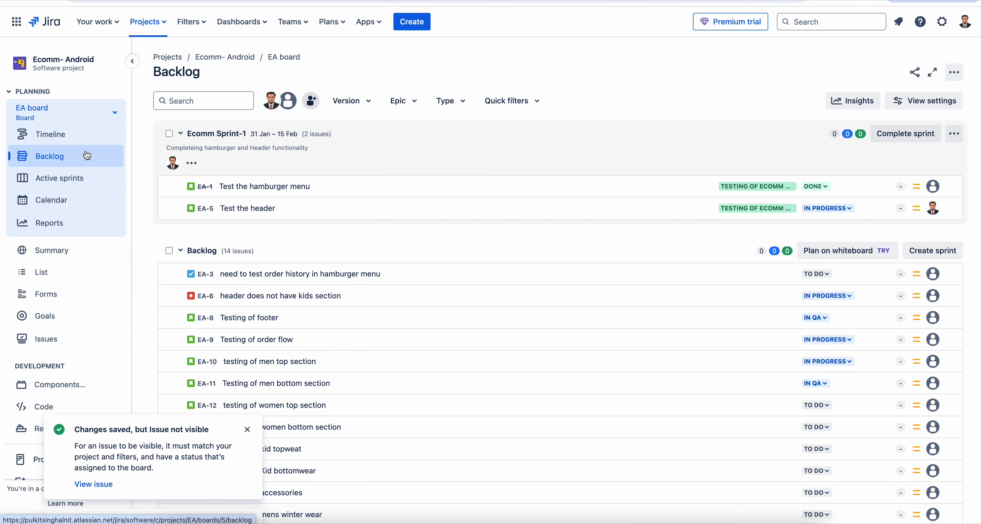
scroll(344, 362, down, 5)
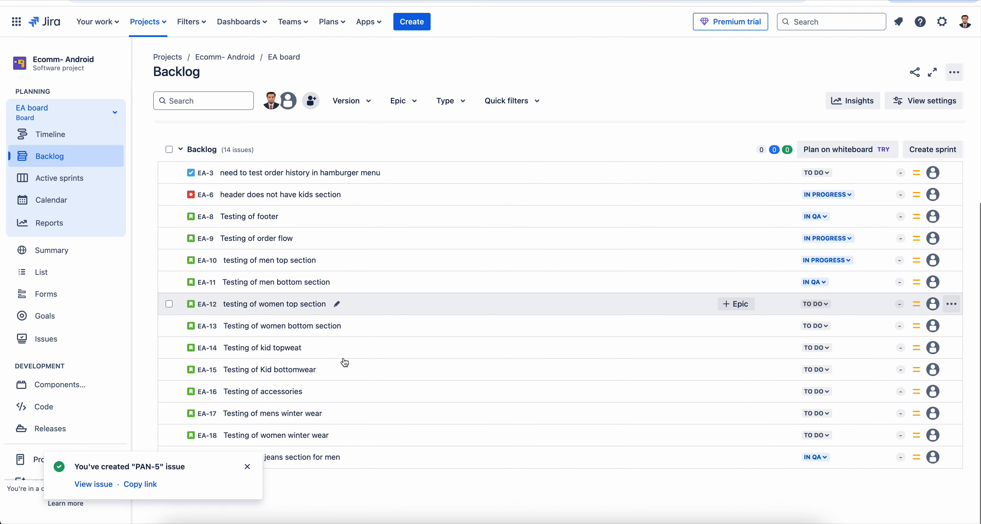
click(248, 467)
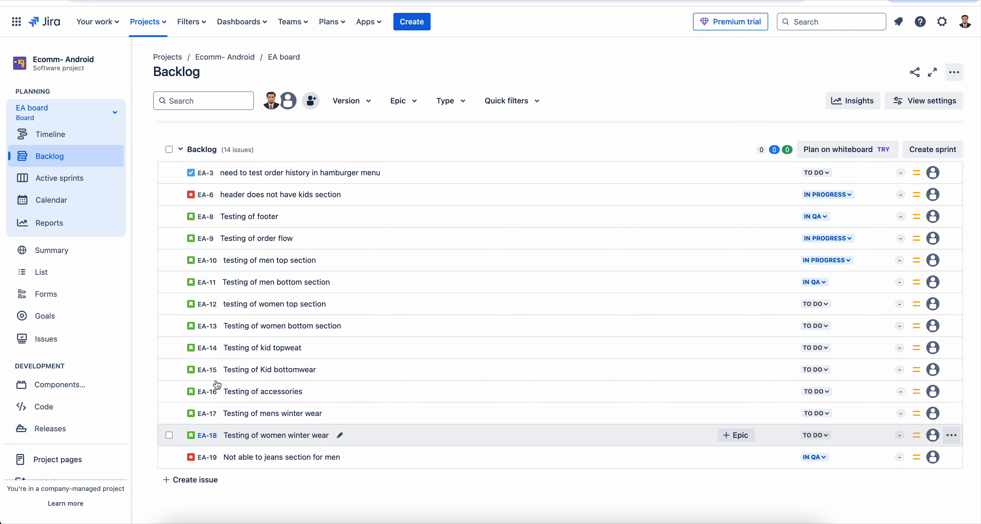
Start moving PAN-5 to Ecomm- Android (EA), keeping Story as the issue type.
click(272, 0)
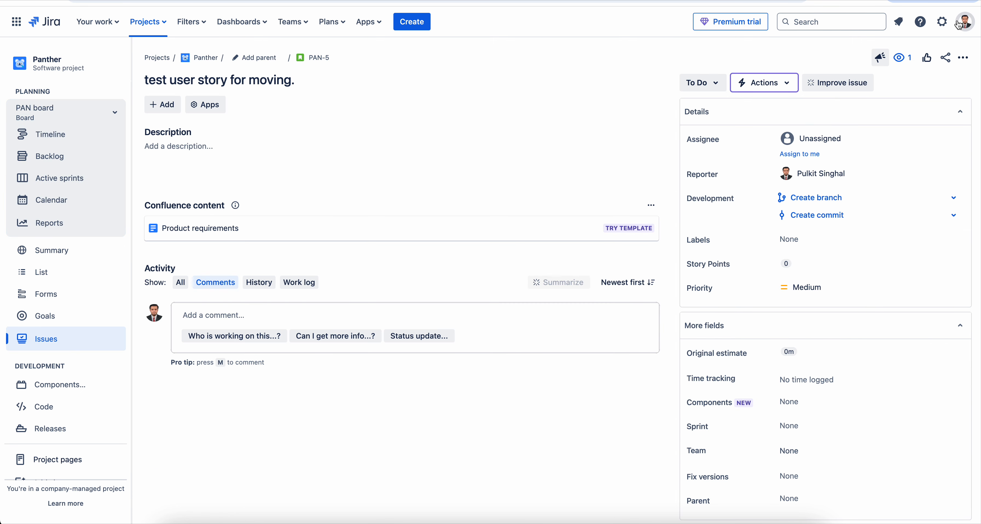
click(964, 60)
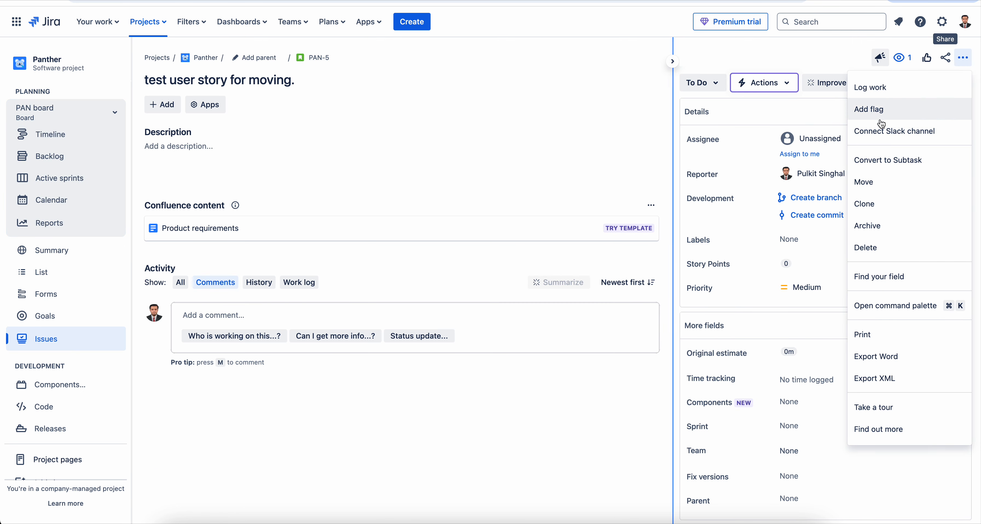
click(882, 180)
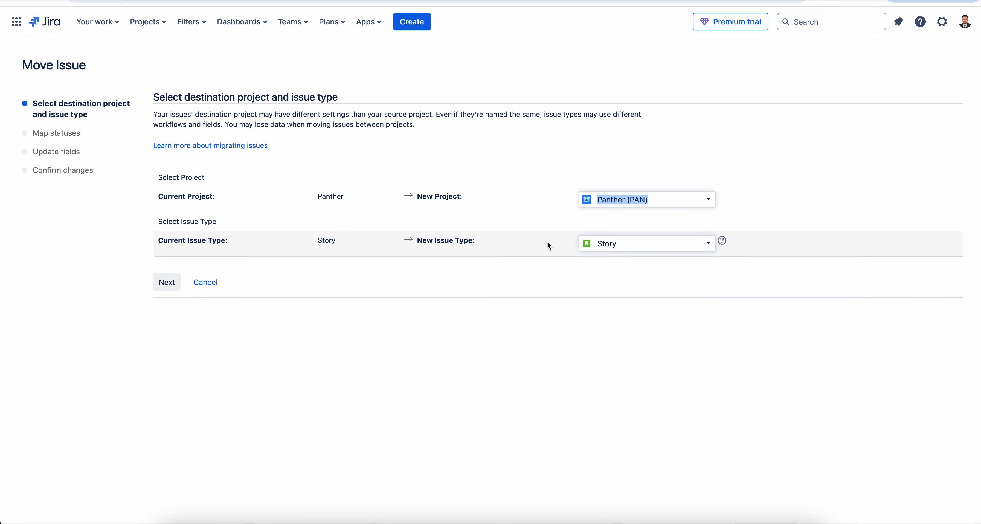
click(707, 200)
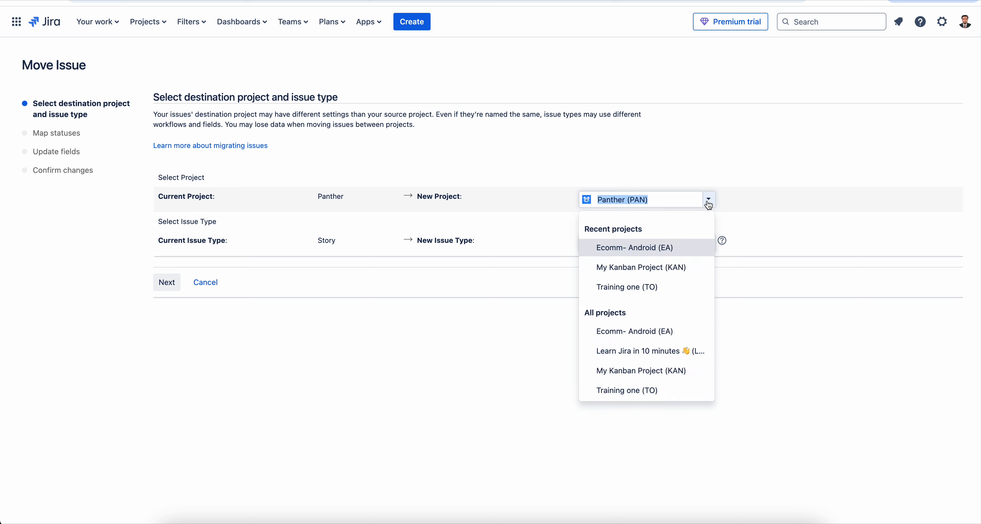
click(638, 248)
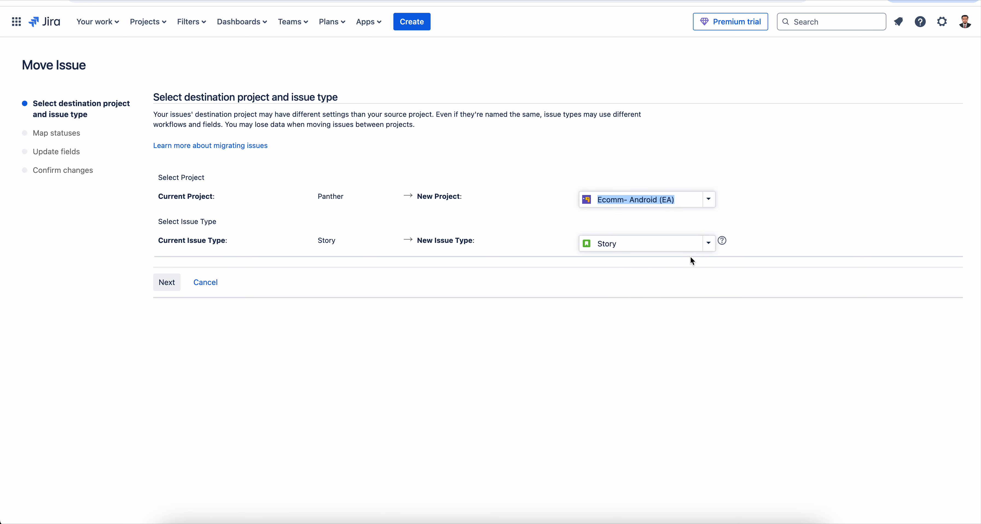
click(708, 243)
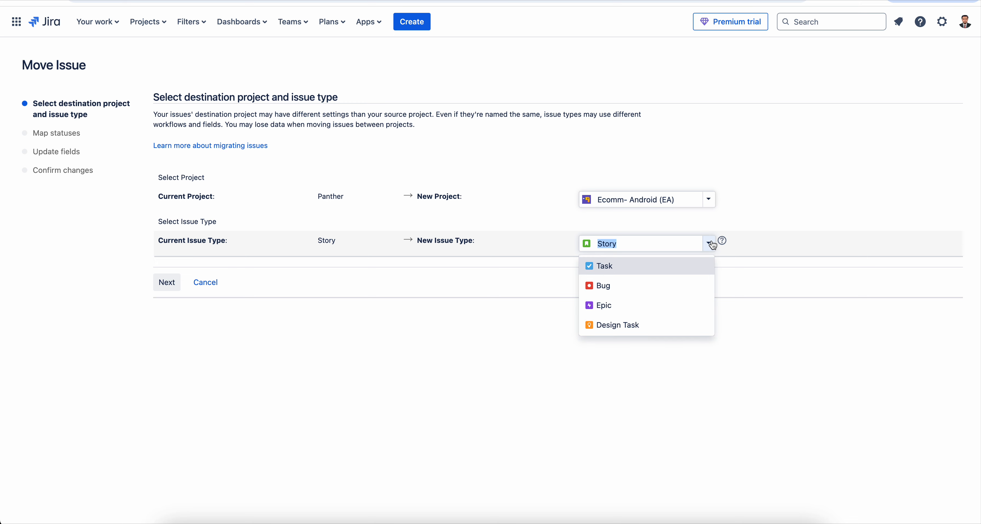
click(629, 324)
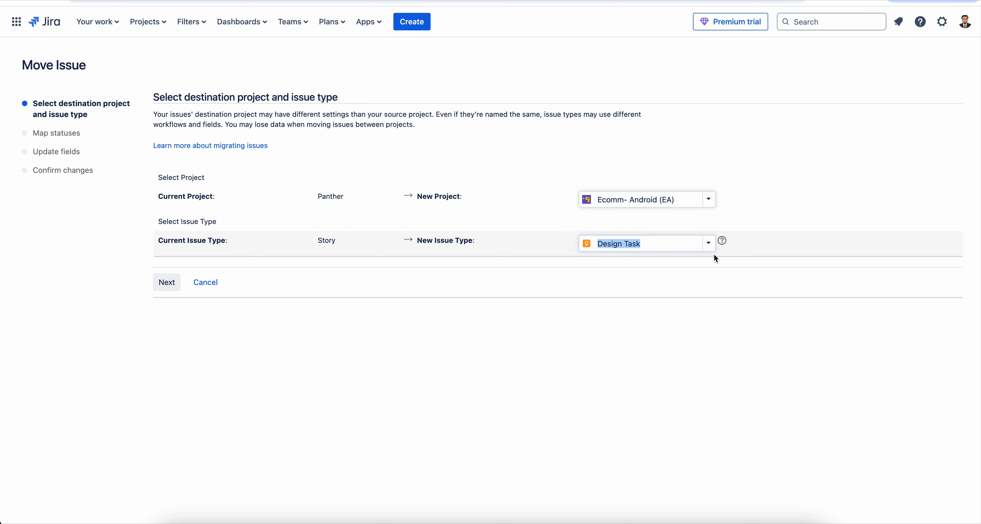
click(709, 242)
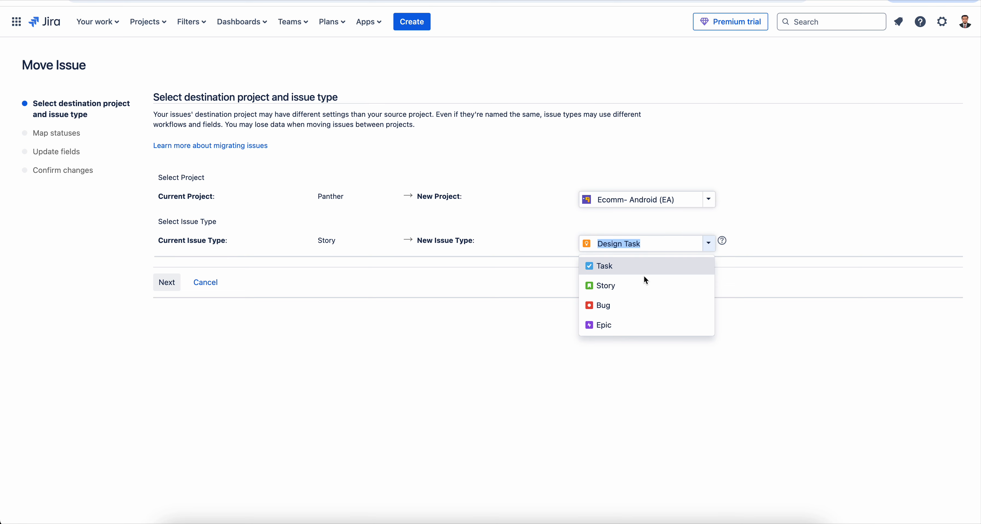
click(629, 293)
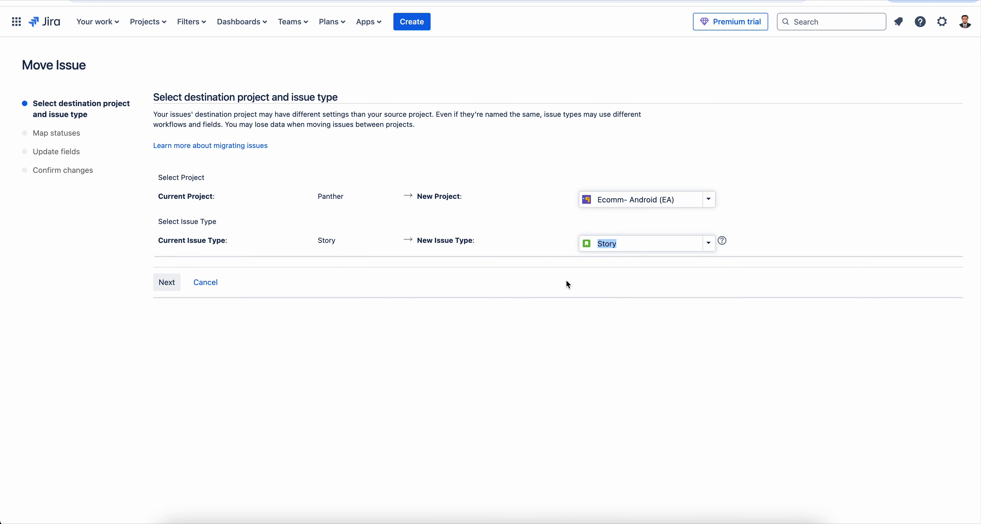
Advance the move to Ecomm- Android through the status and field update steps.
click(166, 284)
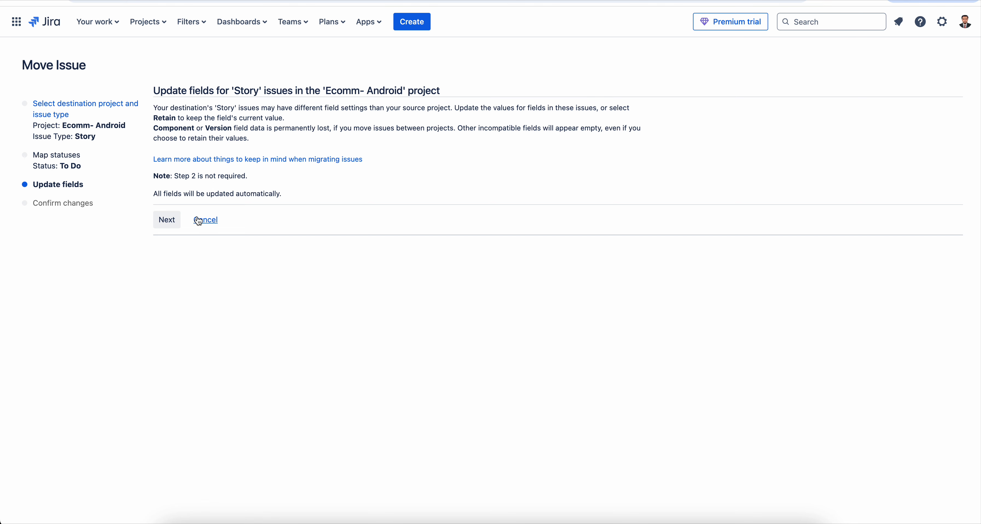
click(170, 220)
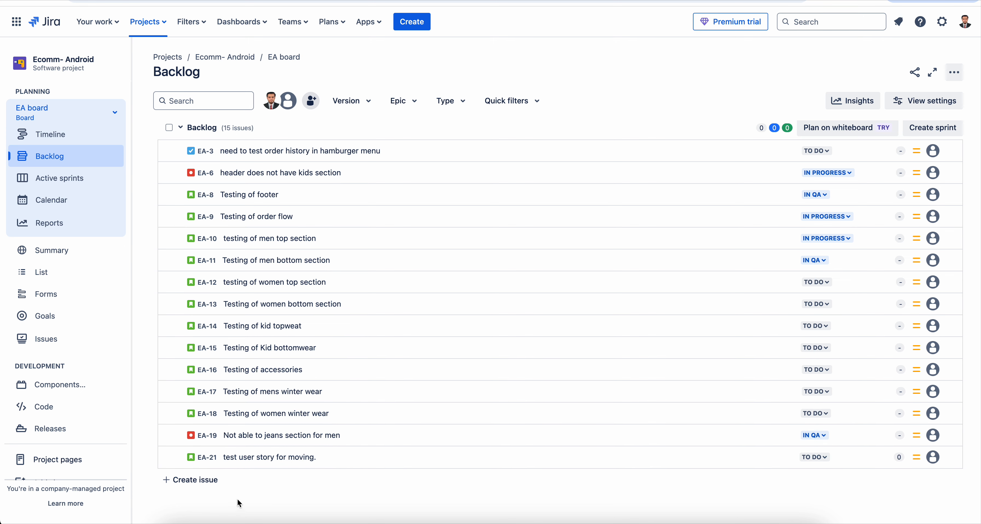
scroll(303, 373, up, 2)
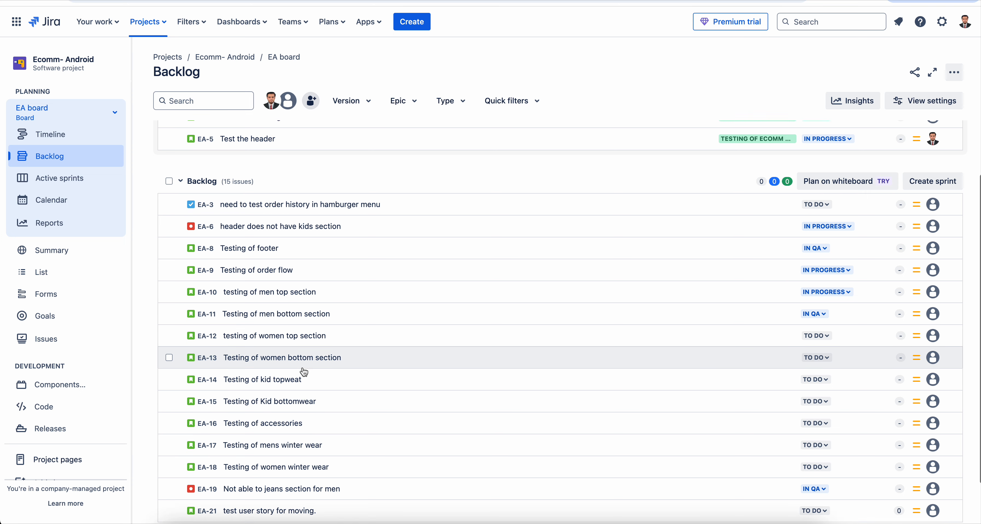
scroll(304, 373, up, 2)
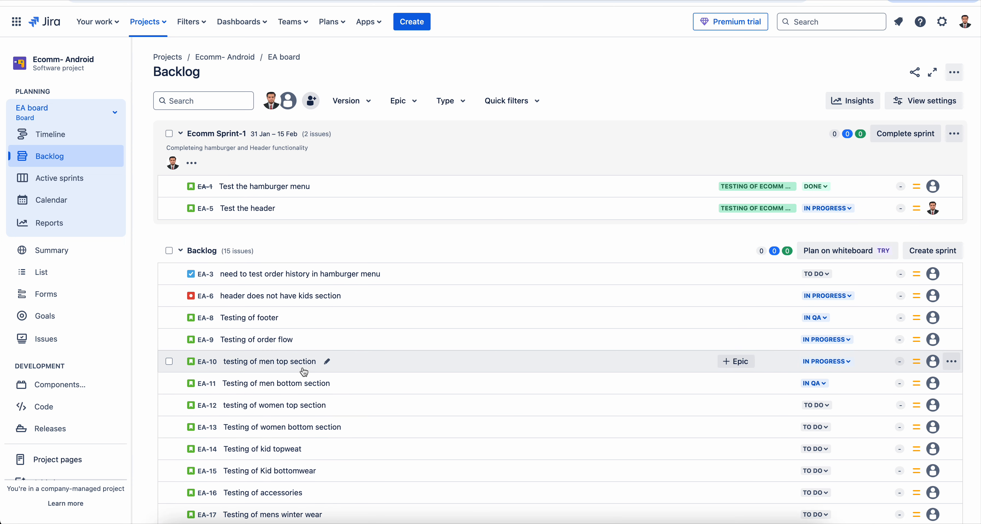